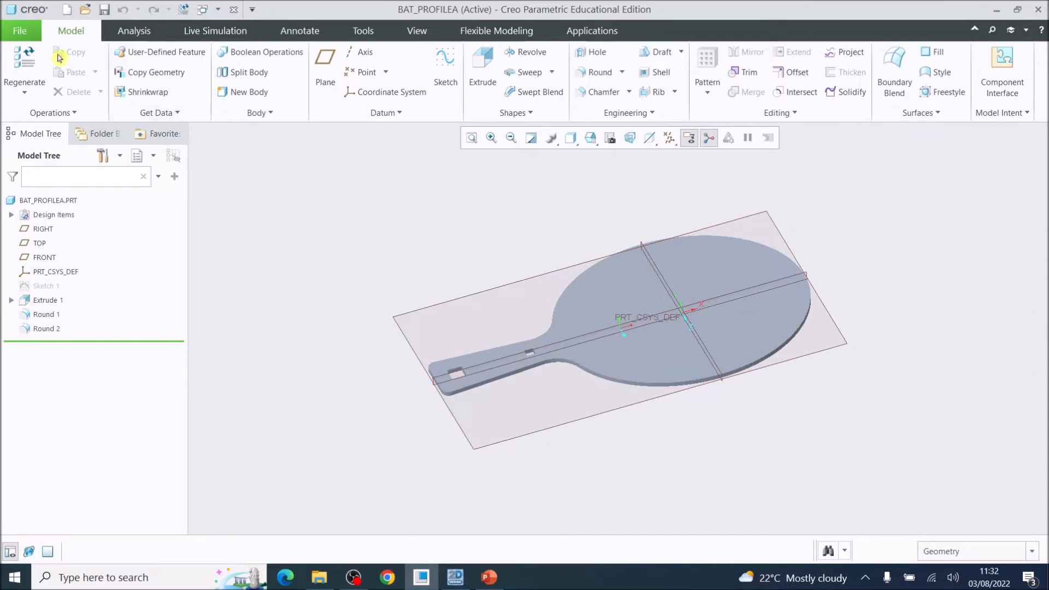
Step: Open the part file bat_profileb.prt from the Table Tennis Bat Turorials folder
left_click(19, 34)
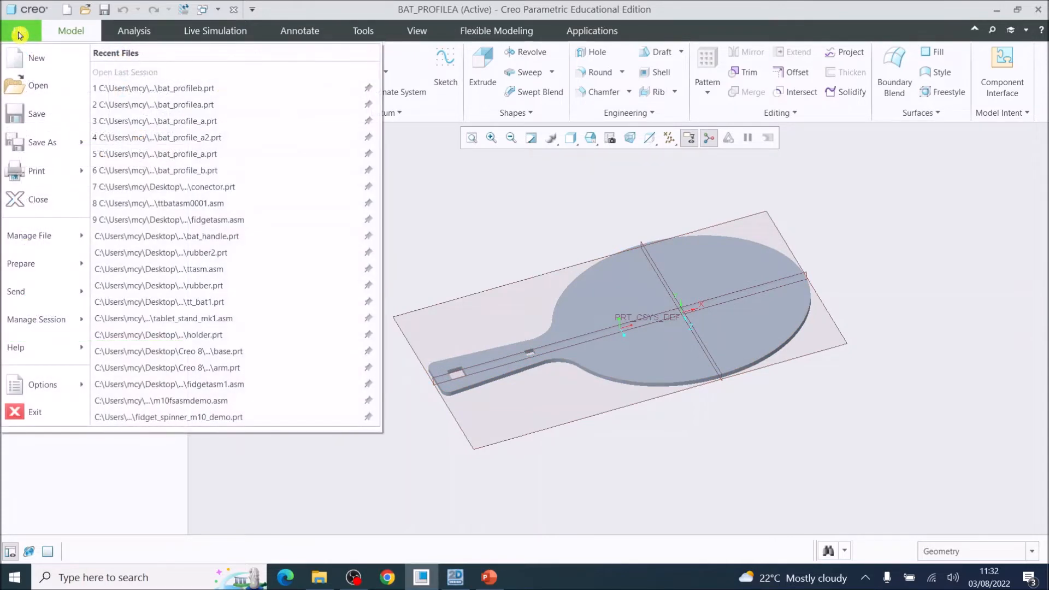
left_click(34, 88)
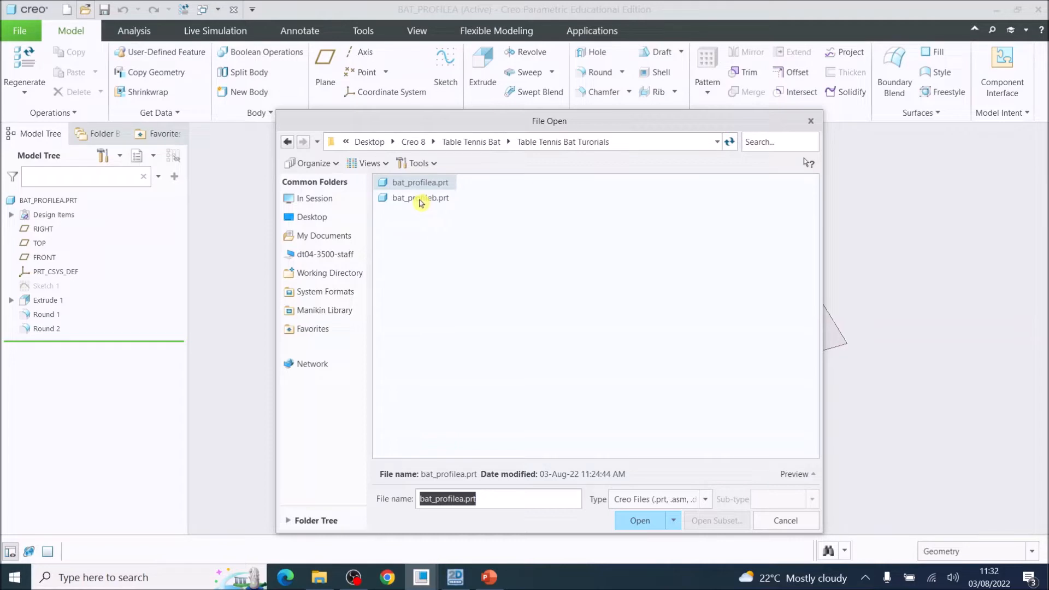
left_click(421, 200)
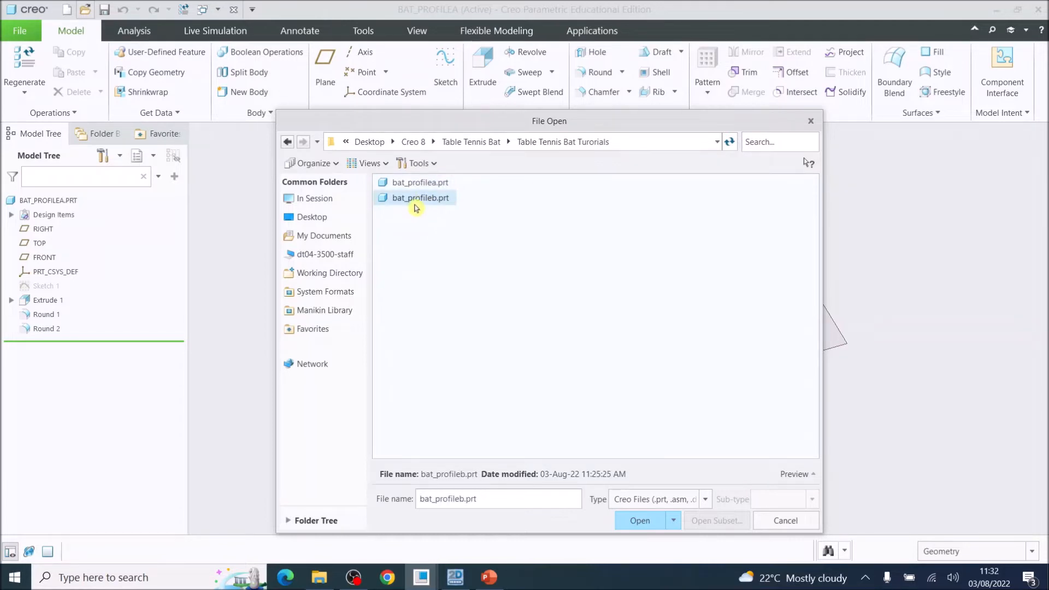
left_click(639, 520)
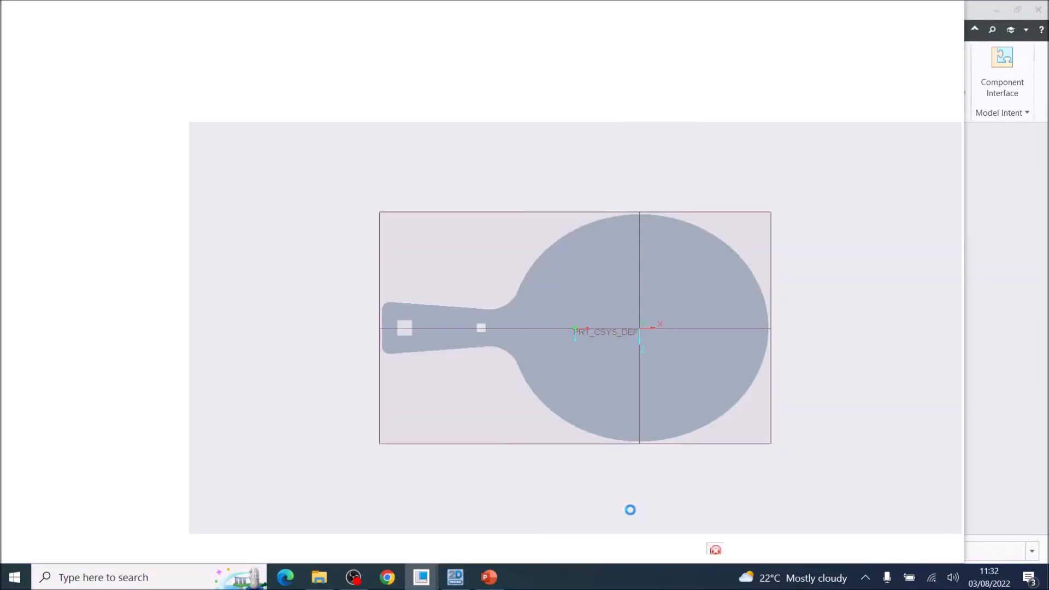
Step: Open Sketch 1 of the bat profile for editing
middle_click_drag(609, 389, 637, 350)
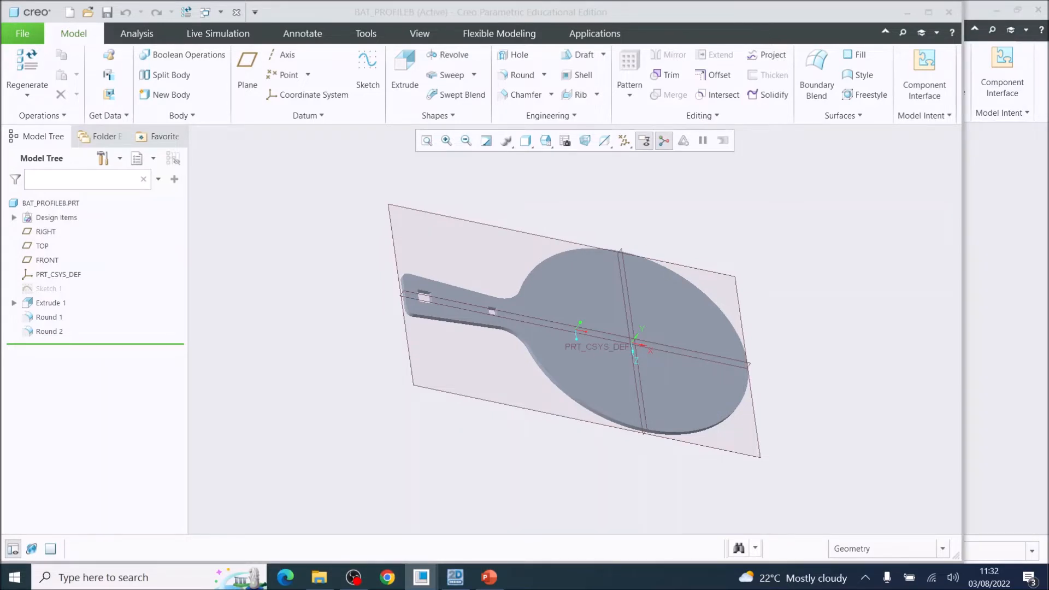
middle_click_drag(463, 325, 439, 336)
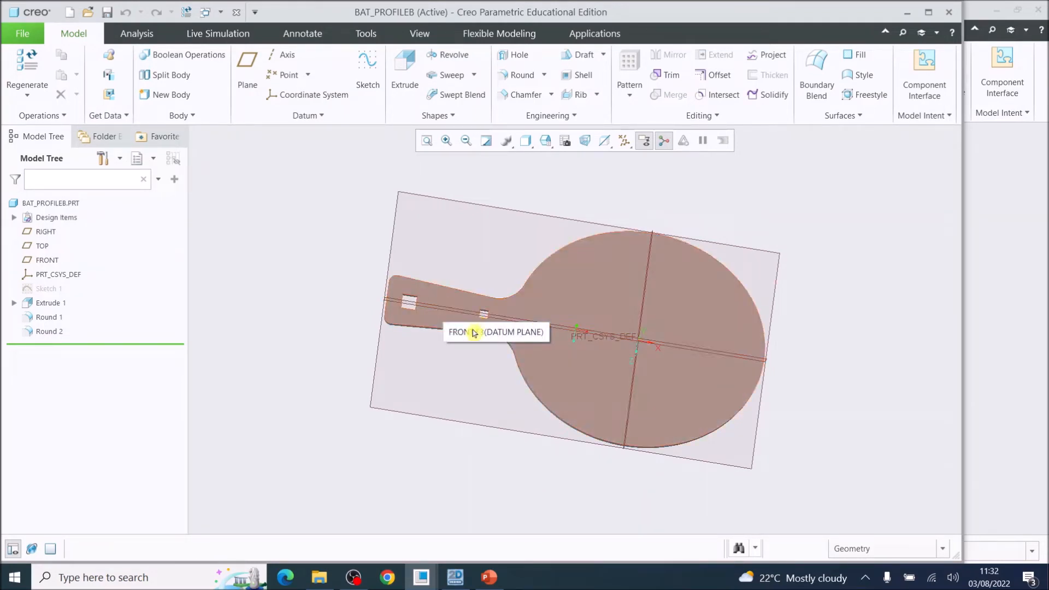
mouse_move(446, 309)
middle_mouse_down()
mouse_move(398, 266)
mouse_move(455, 294)
mouse_move(435, 280)
mouse_move(470, 355)
mouse_move(455, 358)
middle_mouse_up()
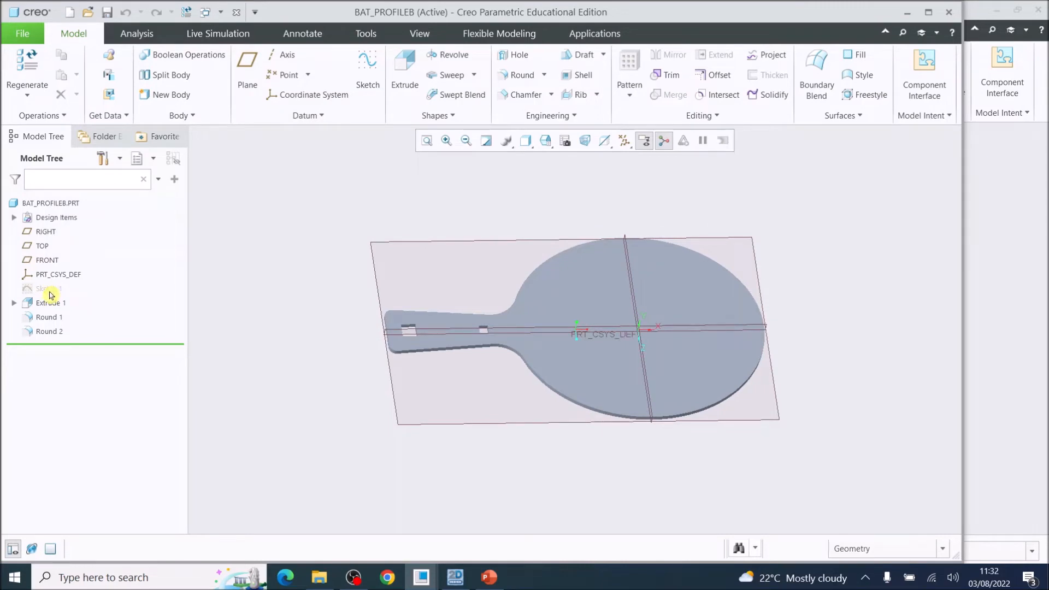
left_click(49, 290)
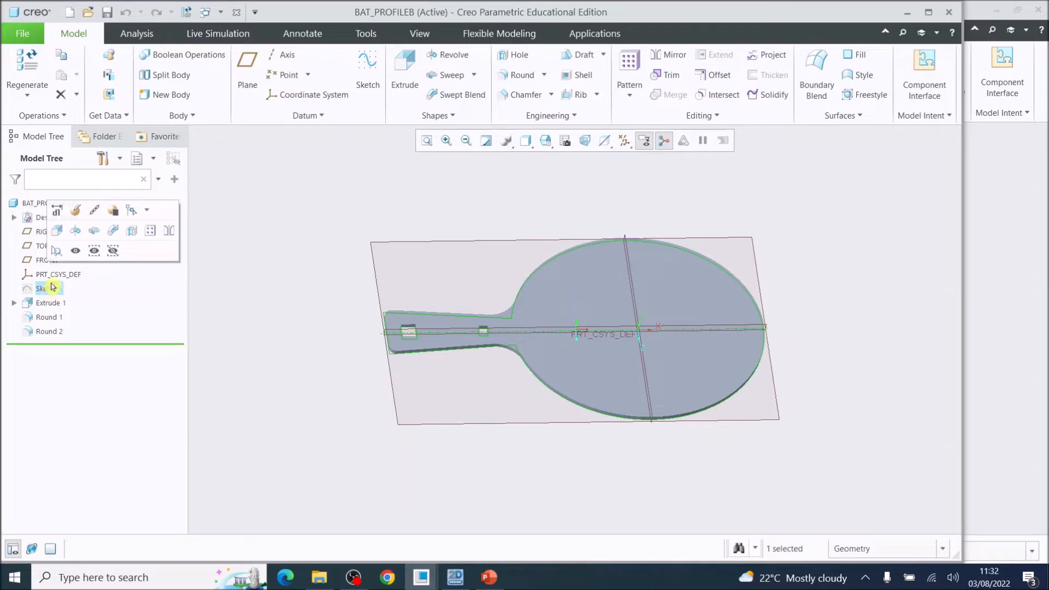
left_click(76, 210)
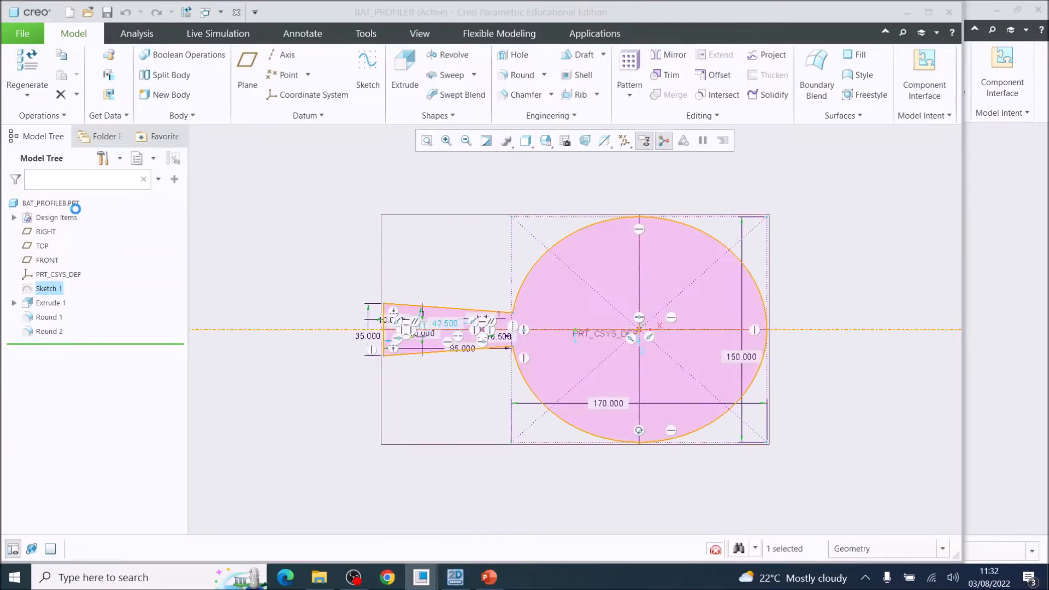
Step: Set the width of the square cutout nearest the handle's end to 6
scroll(403, 356, "up", 5)
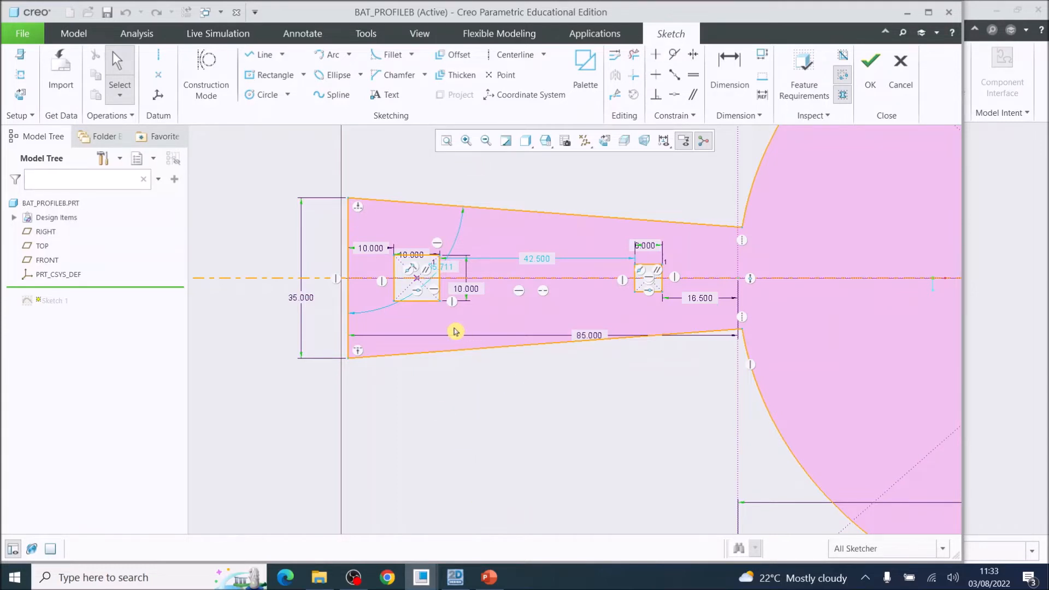
left_click(729, 66)
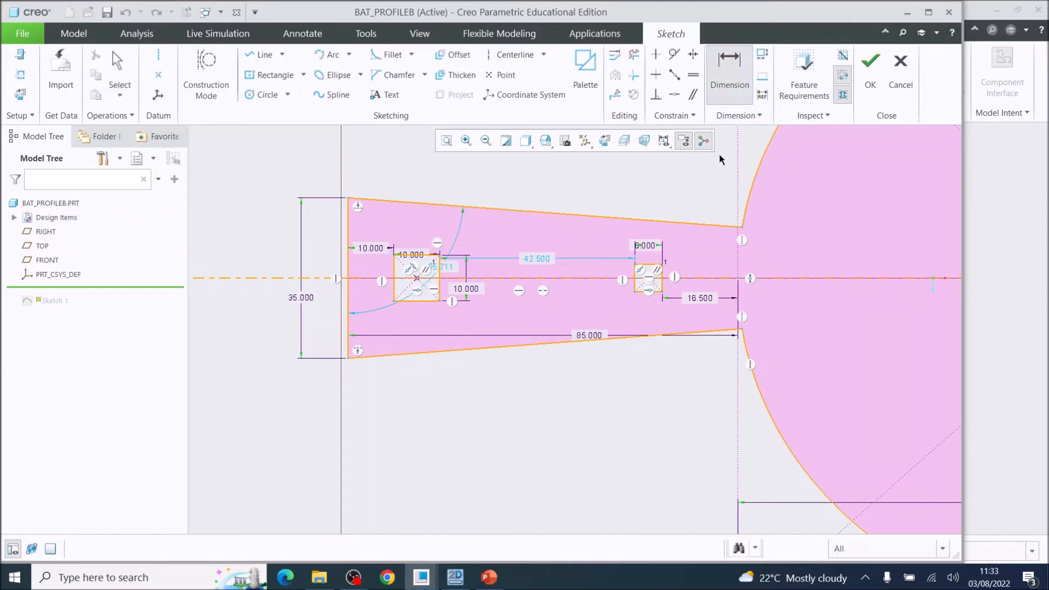
scroll(411, 257, "down", 3)
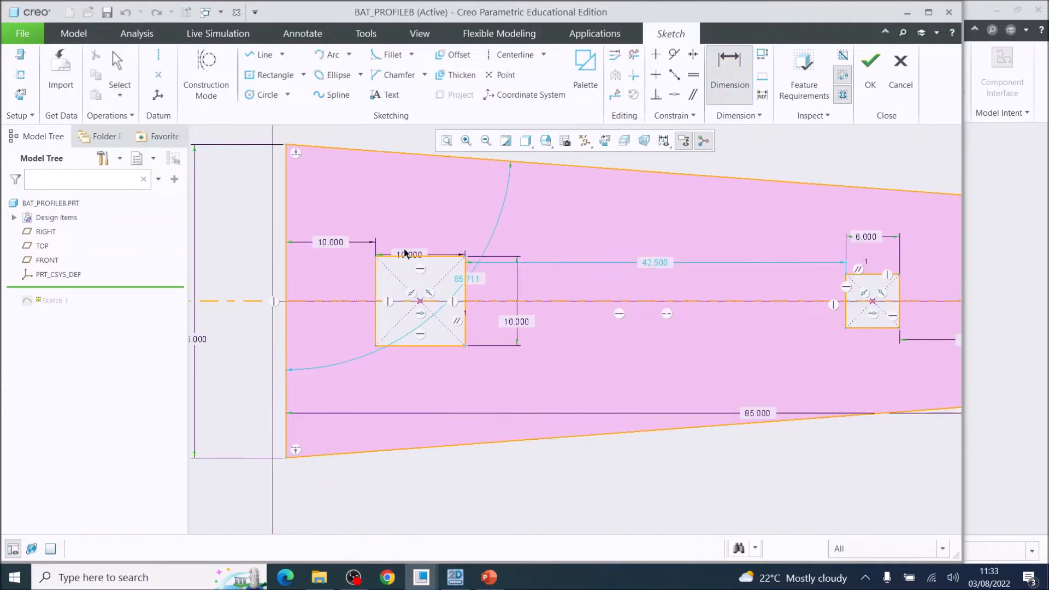
scroll(409, 255, "down", 2)
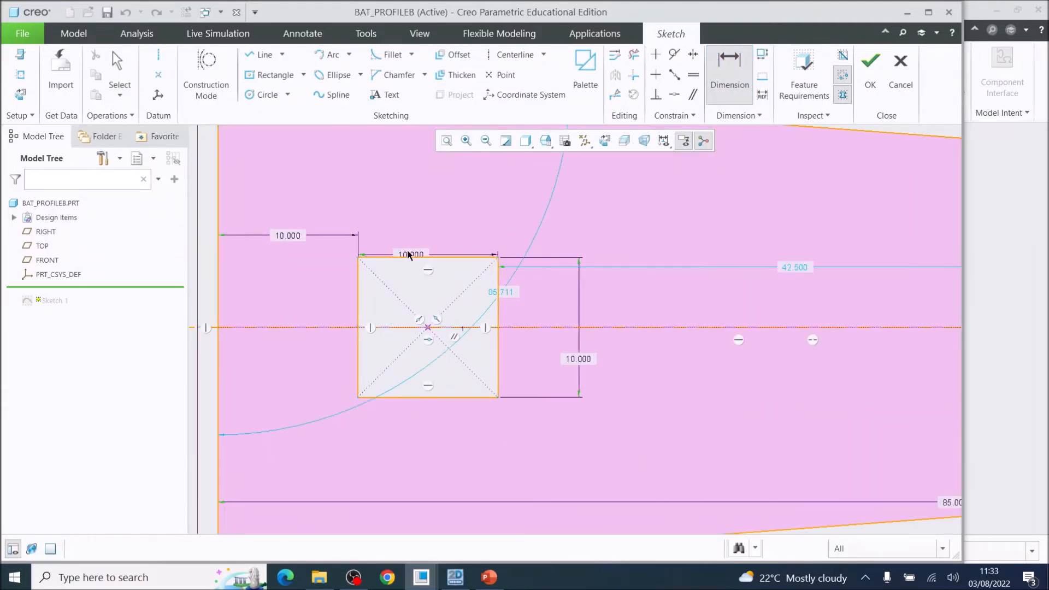
scroll(727, 417, "up", 5)
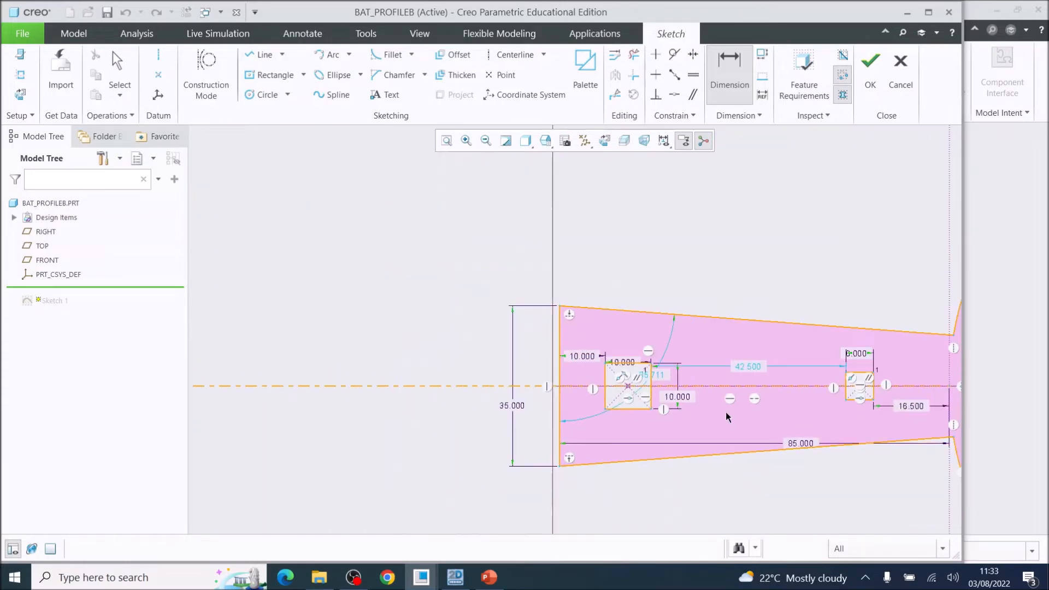
scroll(784, 431, "up", 3)
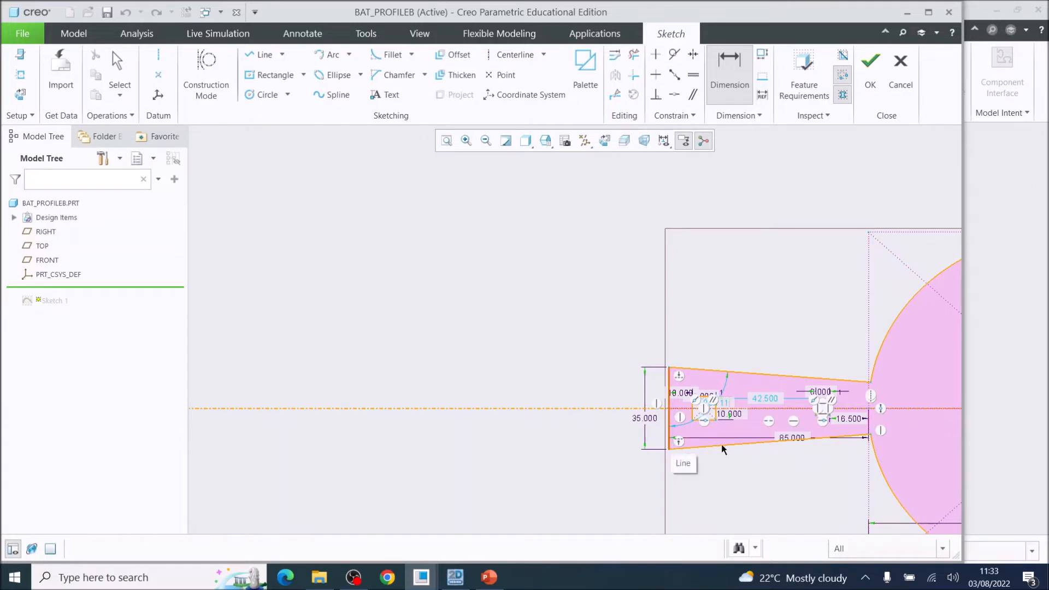
scroll(791, 438, "down", 3)
scroll(791, 437, "up", 4)
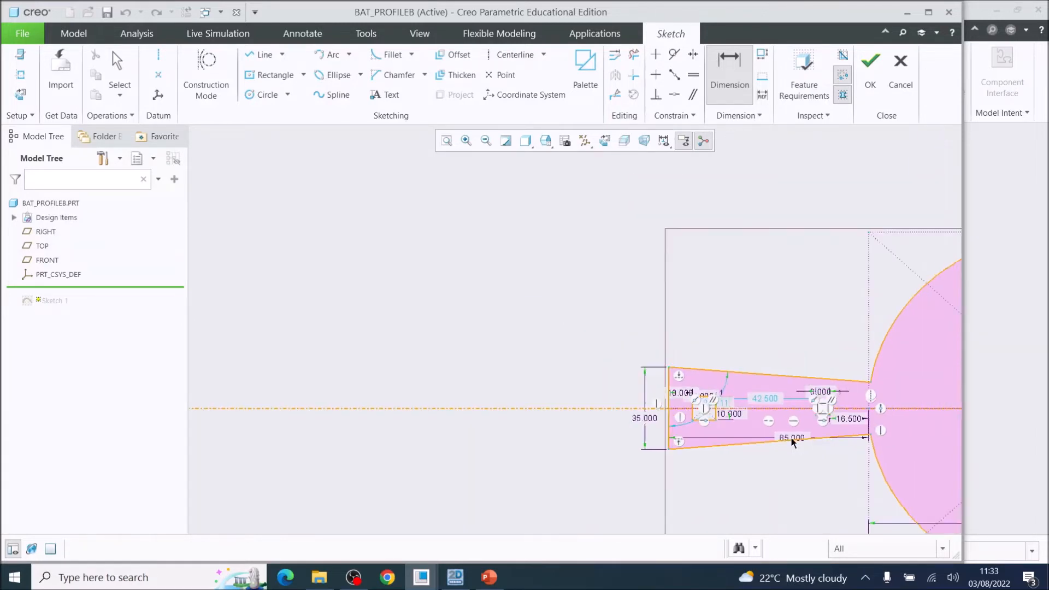
scroll(824, 415, "down", 3)
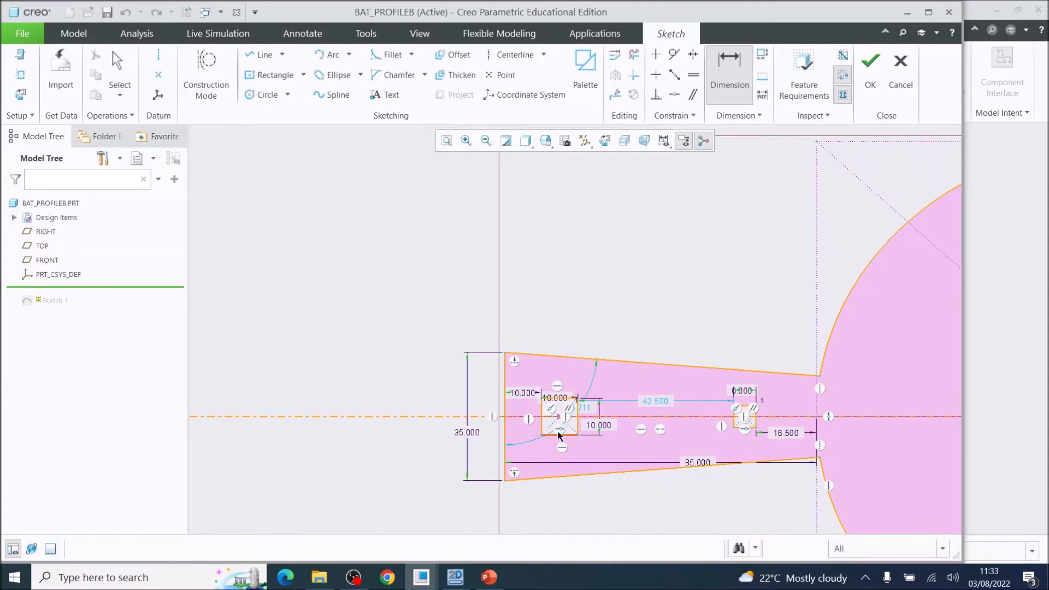
scroll(559, 427, "down", 4)
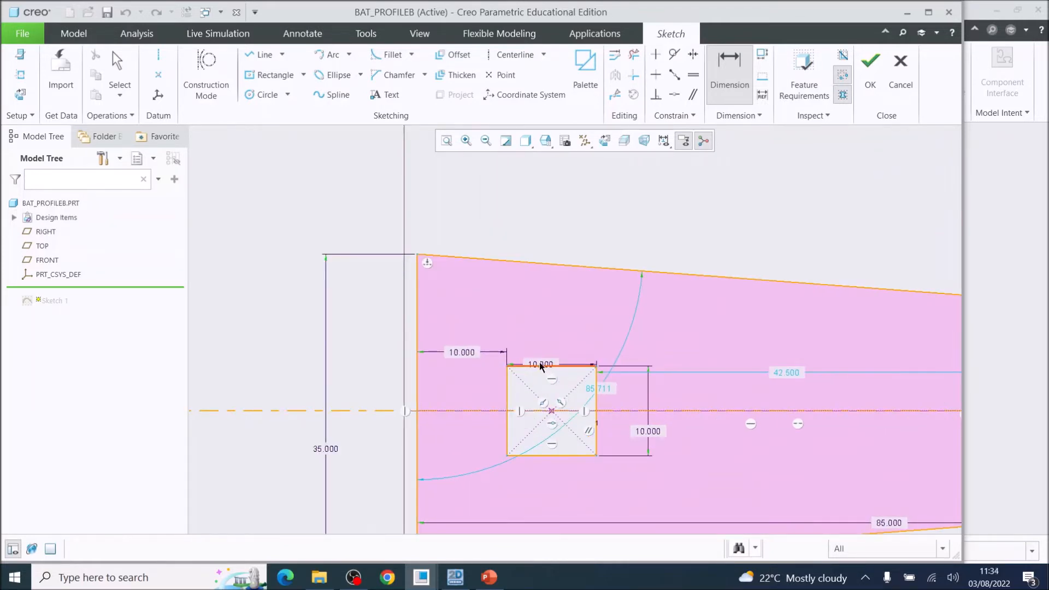
scroll(538, 366, "down", 4)
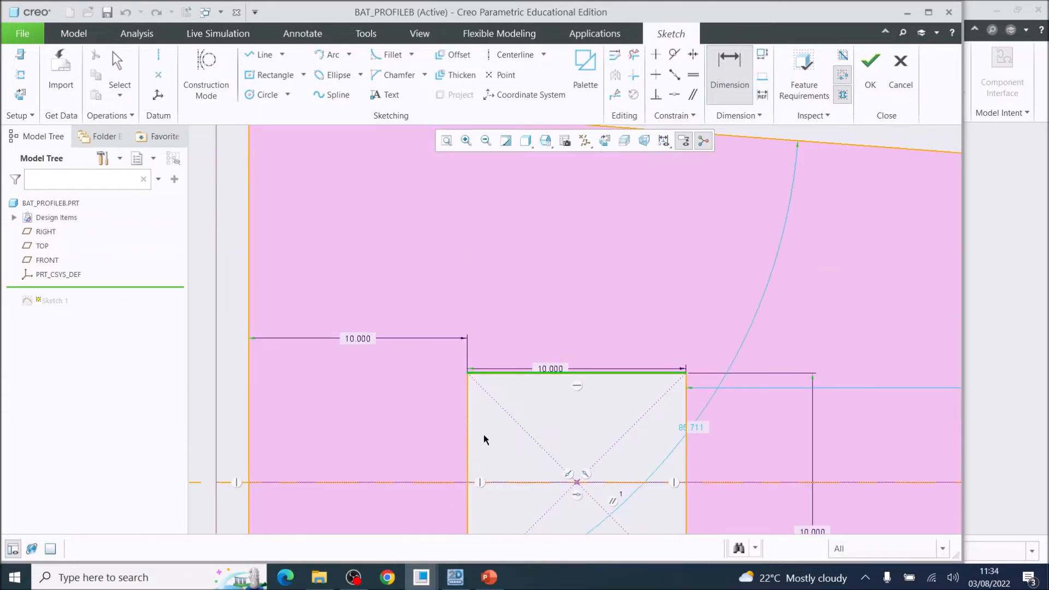
double_click(546, 365)
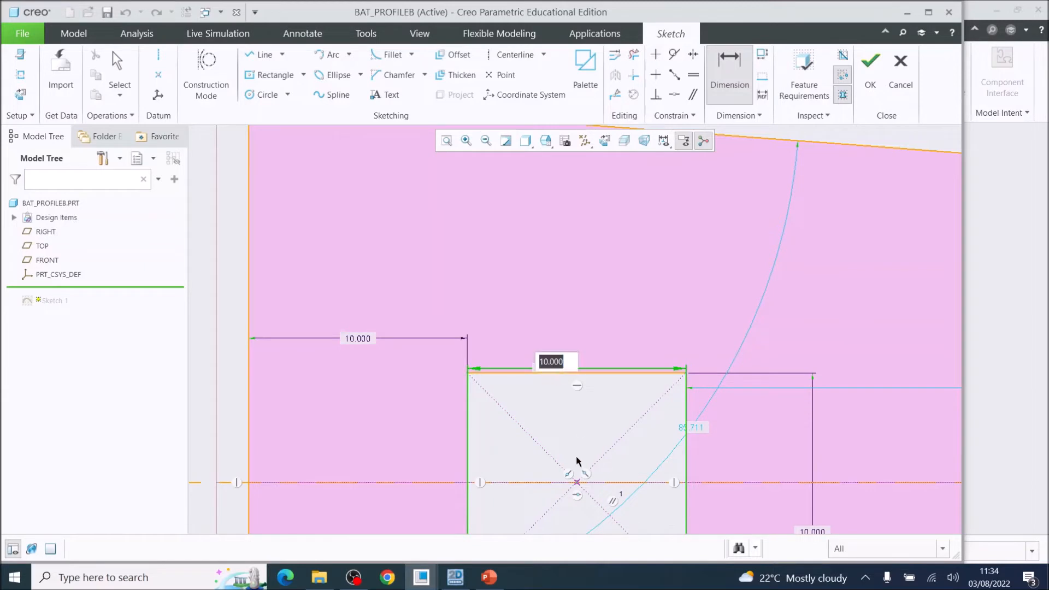
scroll(600, 450, "up", 3)
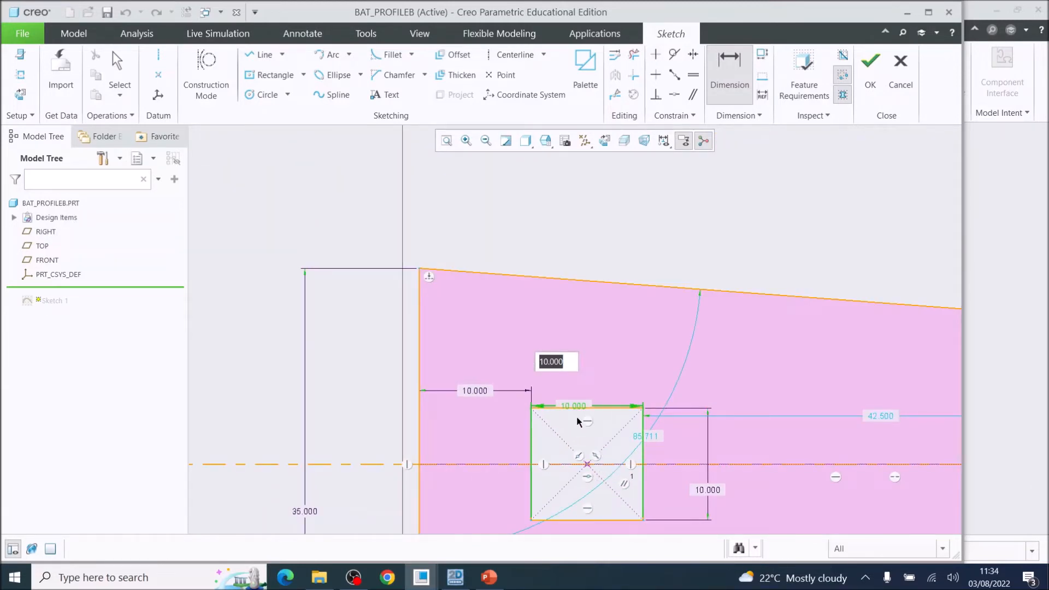
type("6")
key("Return")
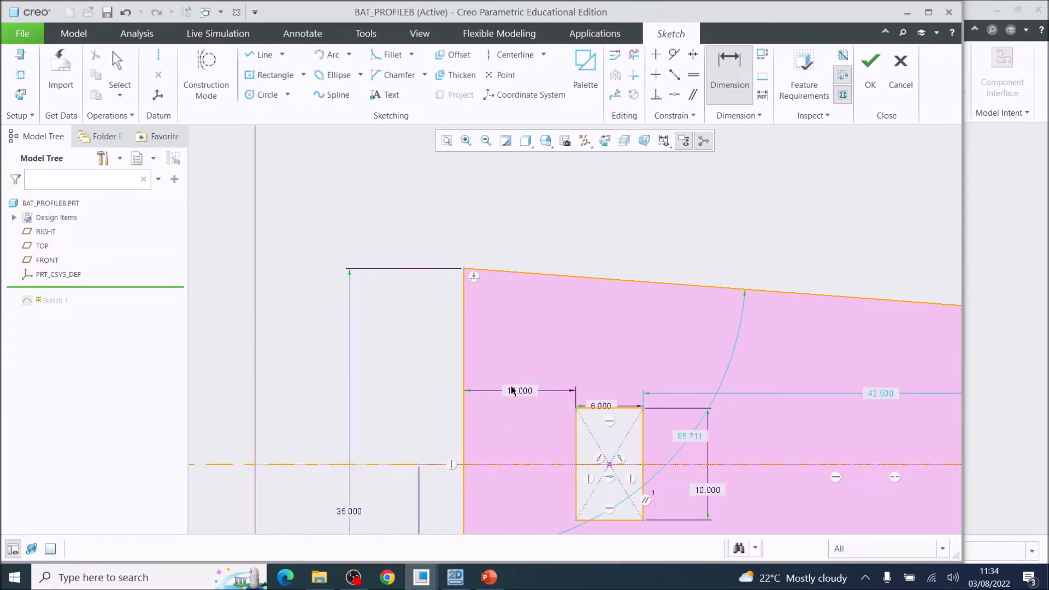
Step: Set the height of the cutout nearest the handle's end to 6
scroll(736, 445, "up", 5)
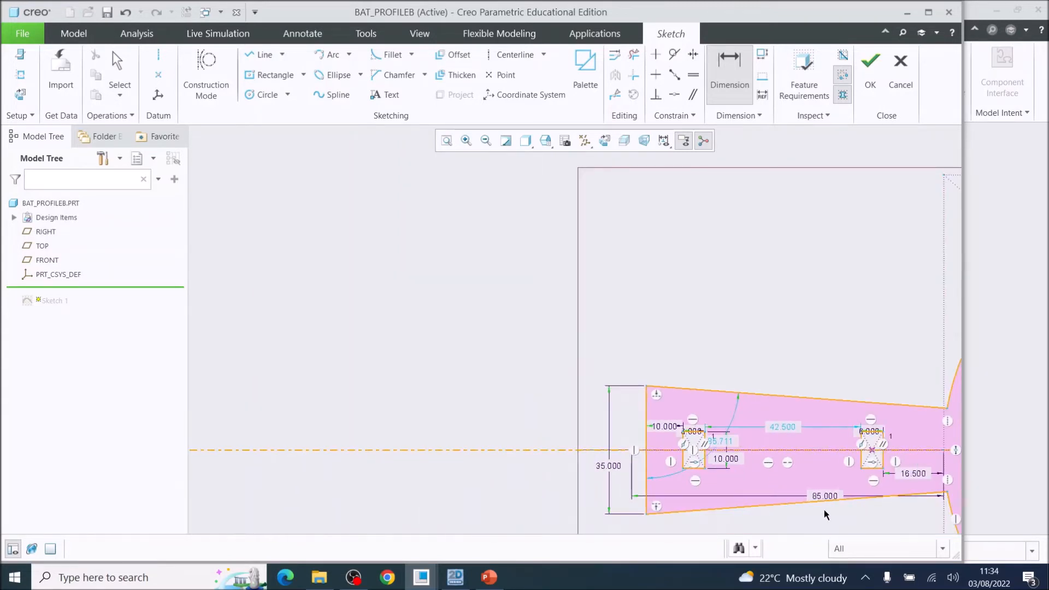
scroll(824, 510, "down", 2)
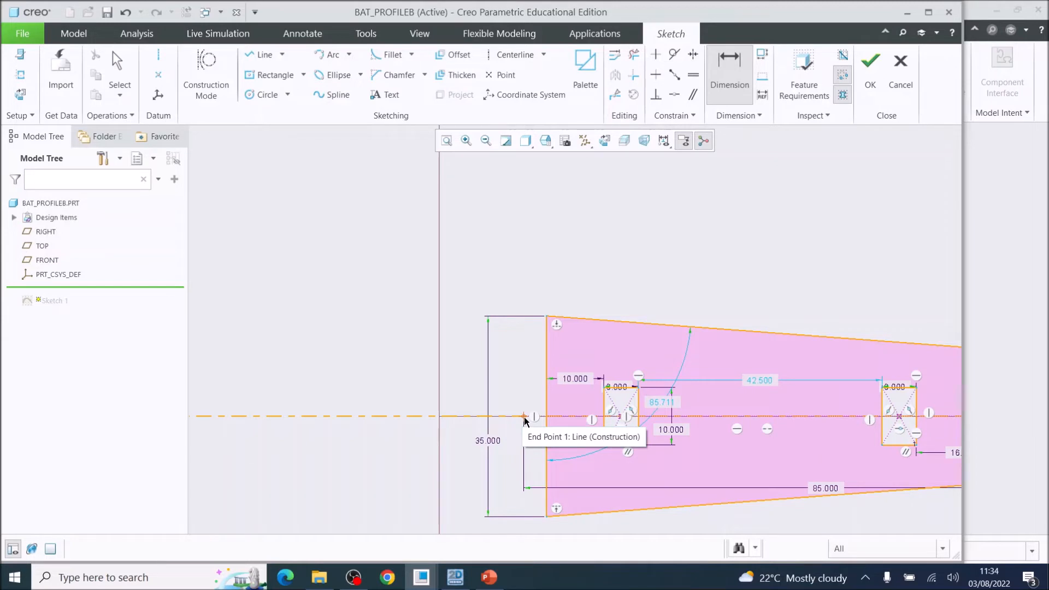
double_click(672, 431)
type("6")
key("Return")
Step: Dimension the handle's length from its end line to the vertical construction line at the blade and set it to 85
scroll(775, 475, "up", 5)
scroll(799, 499, "down", 5)
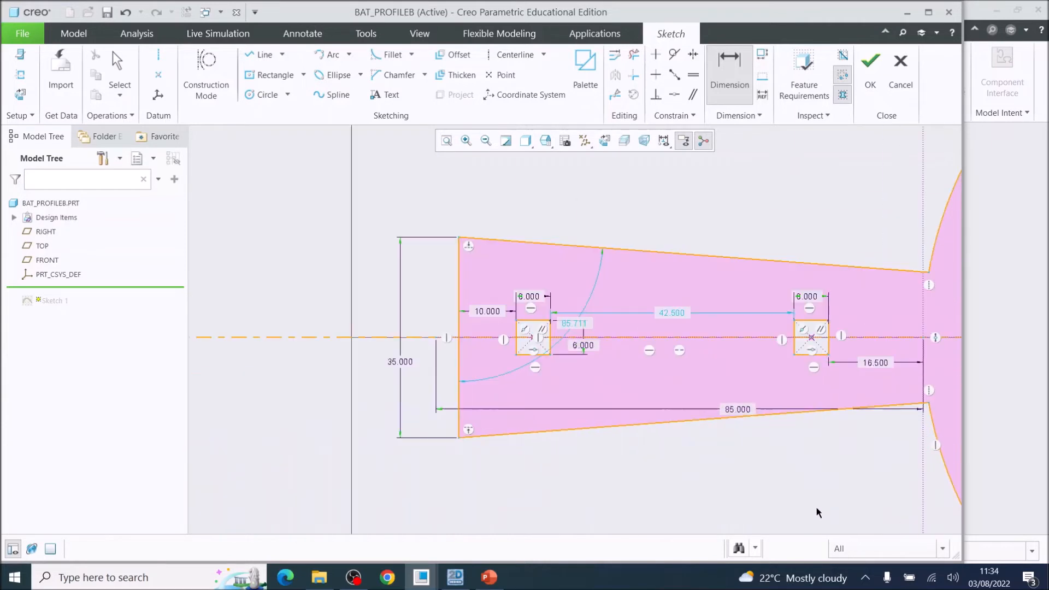
left_click(925, 436)
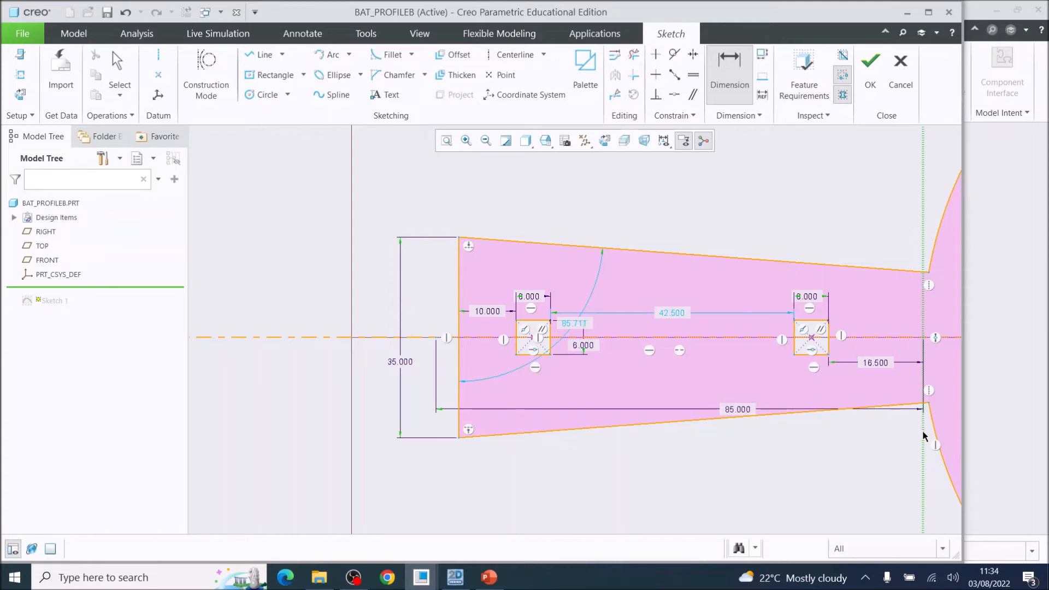
left_click(461, 420)
middle_click(626, 484)
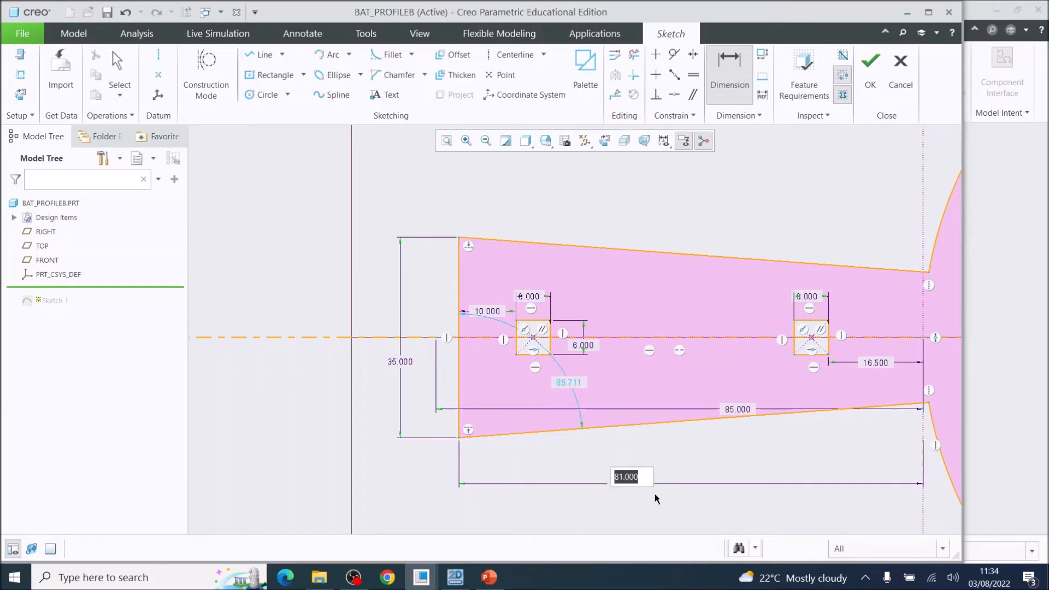
type("85")
key("Return")
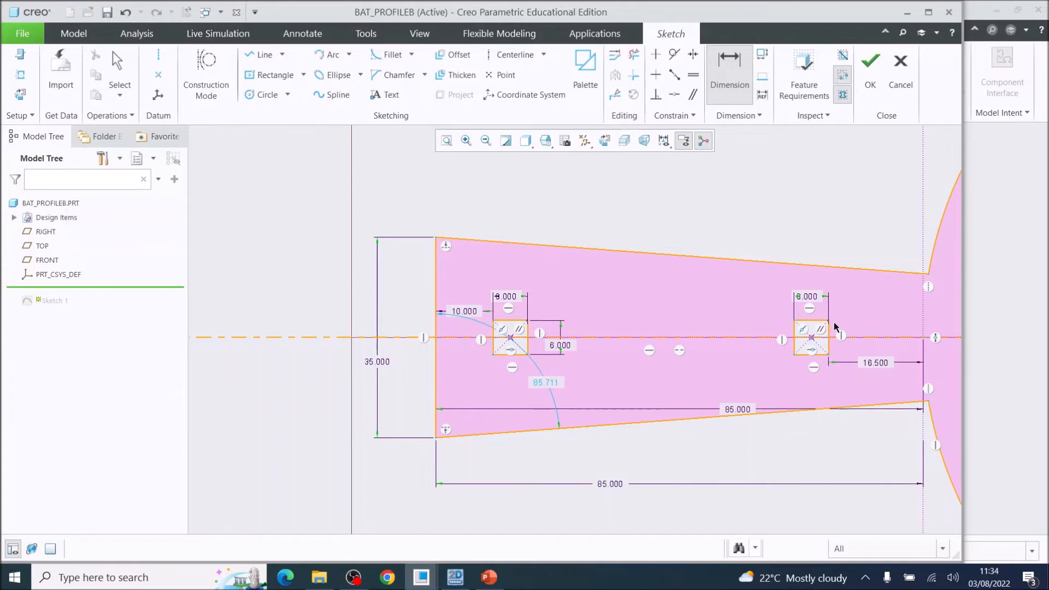
Step: Set the width of the square cutout nearest the blade to 10 and discard the conflicting height dimension
double_click(809, 298)
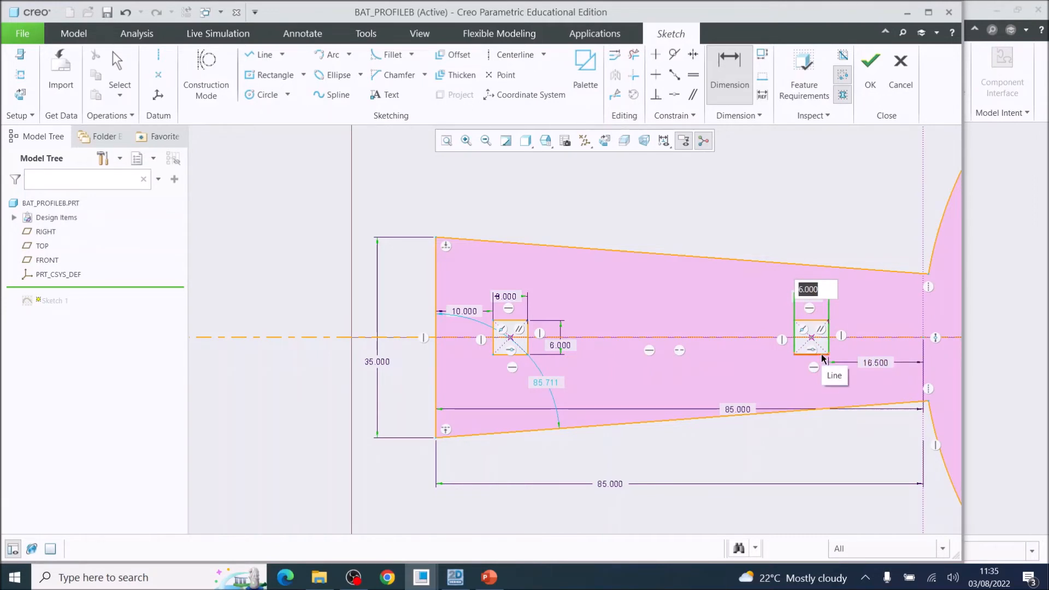
type("10")
key("Return")
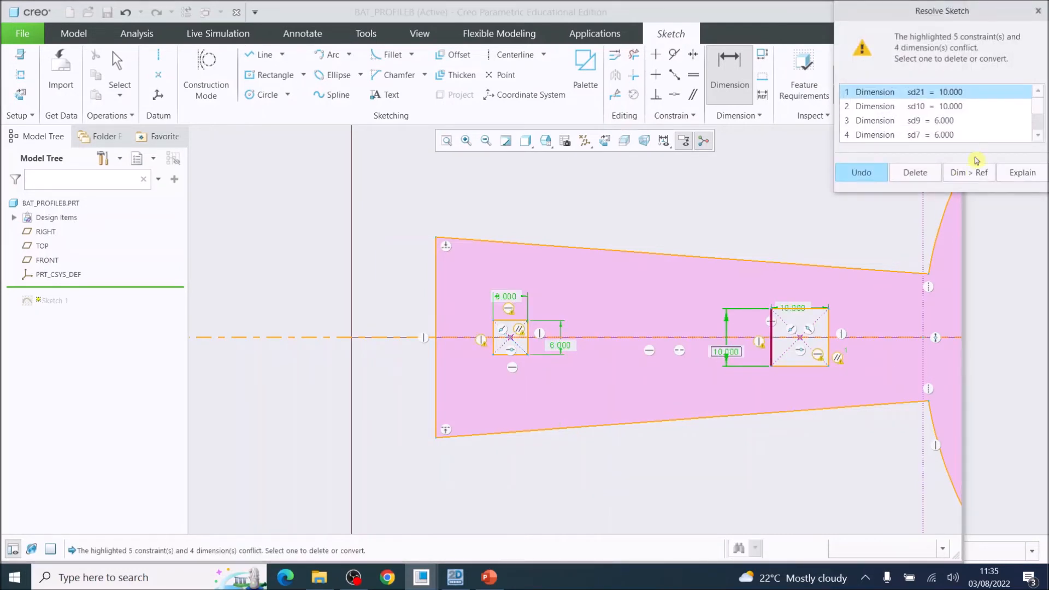
left_click(1038, 11)
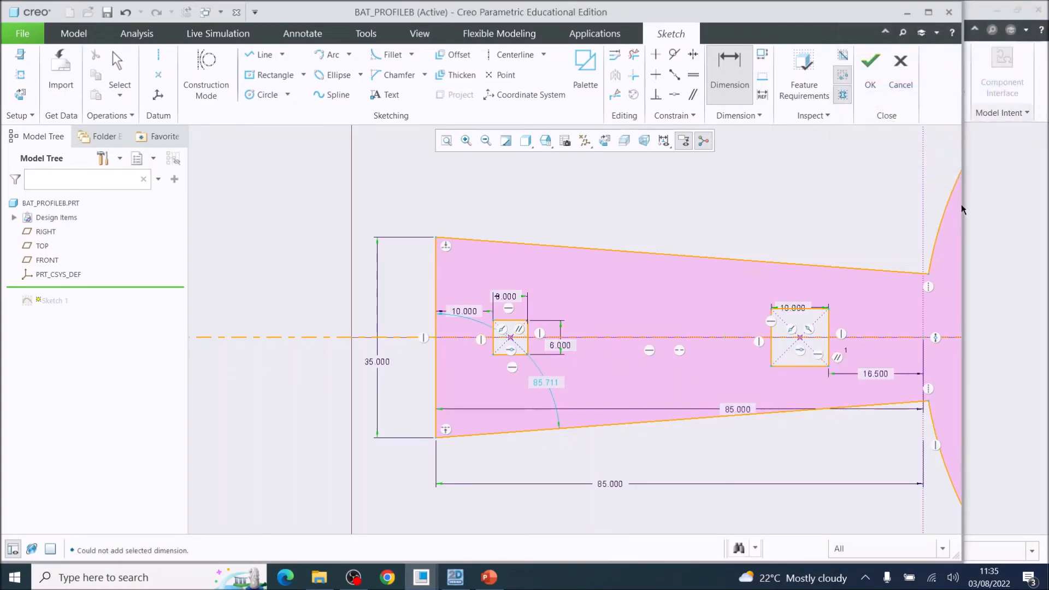
Step: Set the distance between the cutout nearest the blade and the vertical construction line to 12.5
middle_click(875, 371)
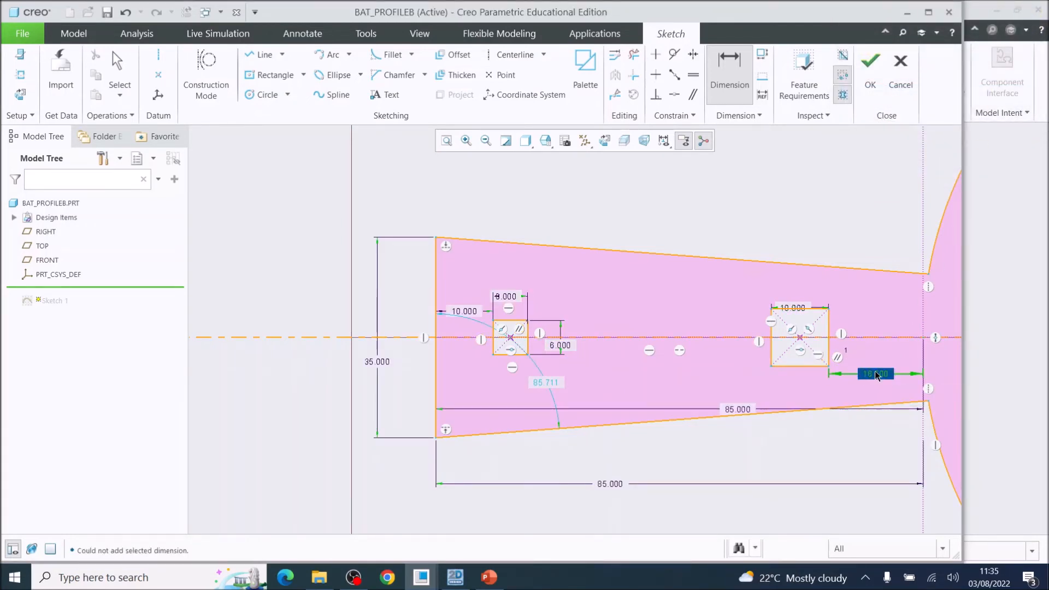
type("12.5")
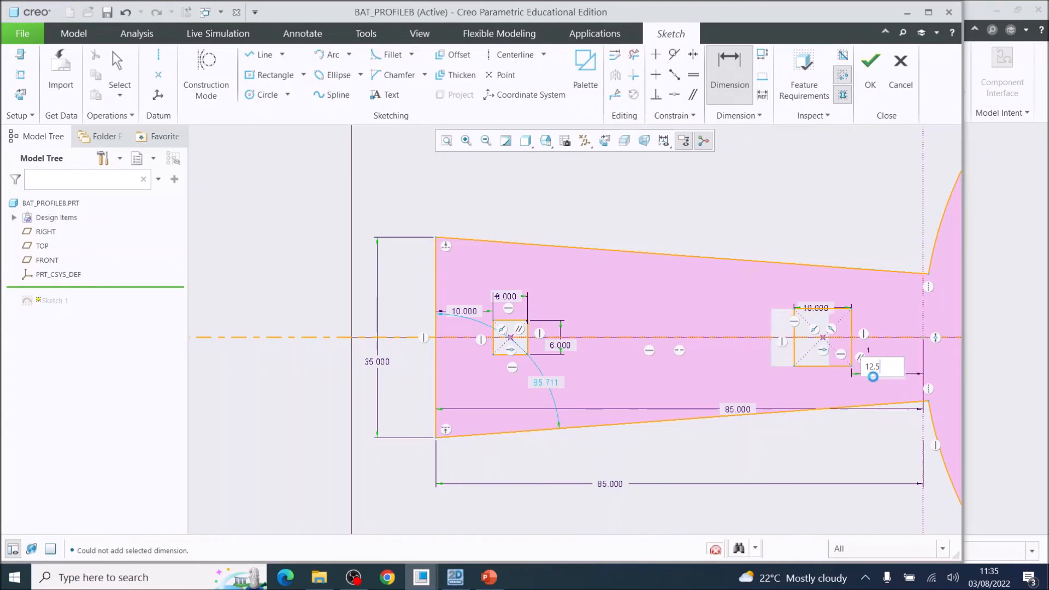
key("Return")
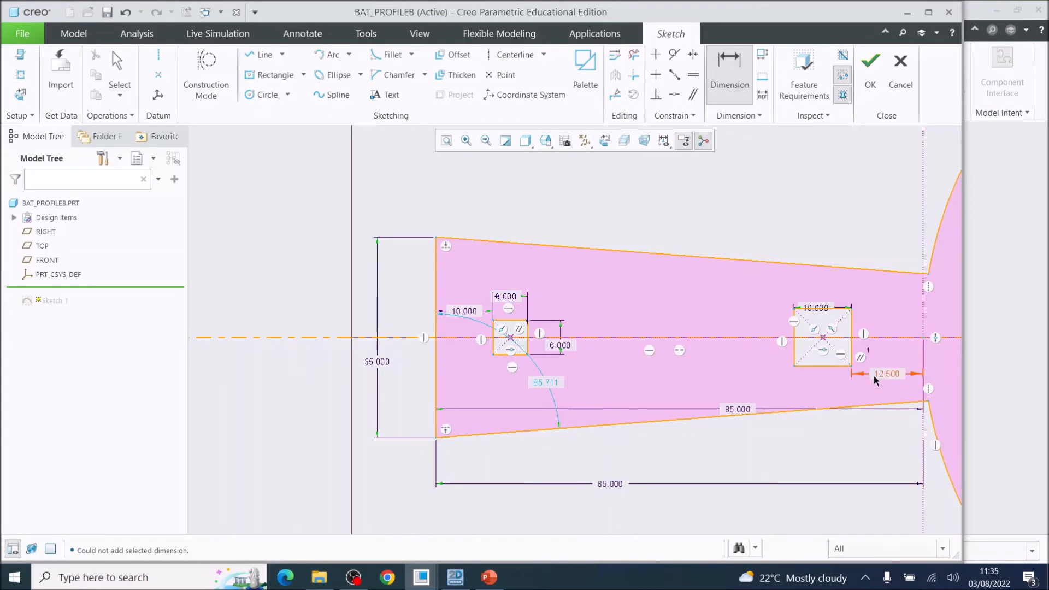
Step: Try to dimension the distance from the handle's end line to the near edge of the cutout nearest the blade
left_click(795, 353)
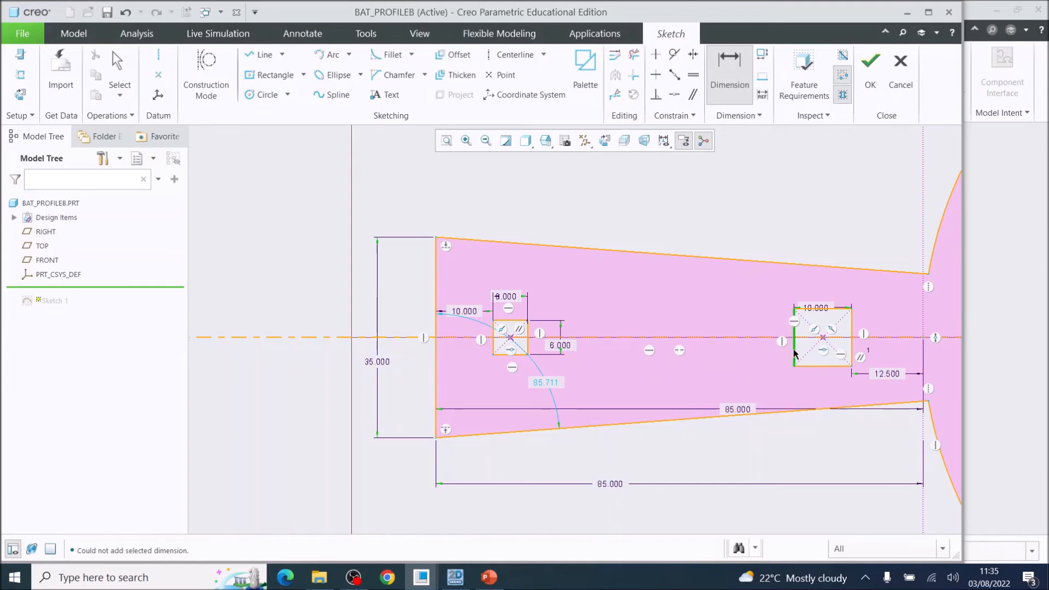
left_click(435, 352)
middle_click(663, 213)
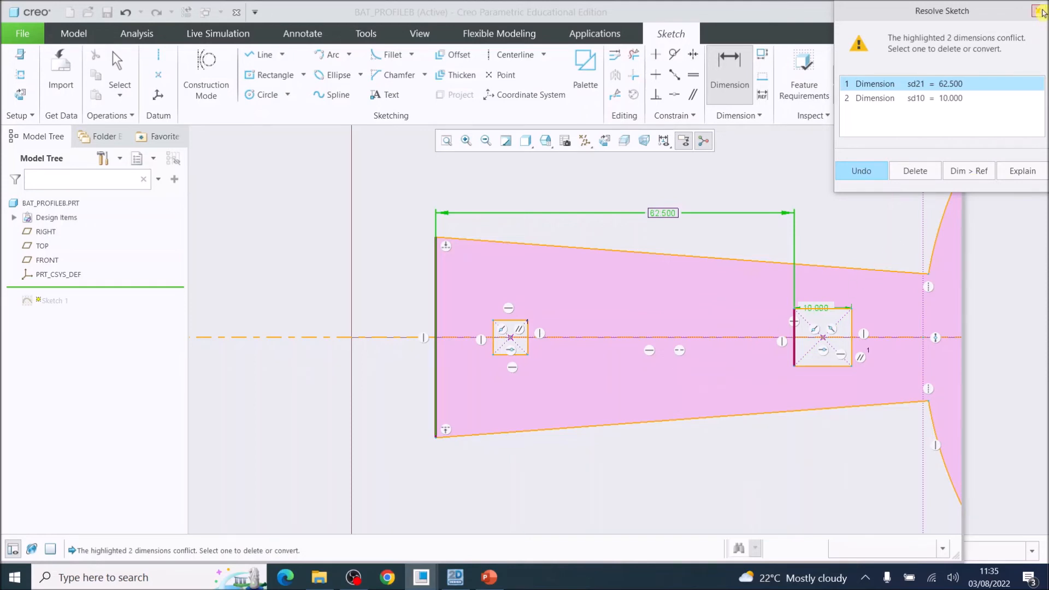
left_click(1039, 11)
Step: Accept the edited Sketch 1 so the bat model rebuilds with the modified handle cutouts
scroll(891, 404, "down", 6)
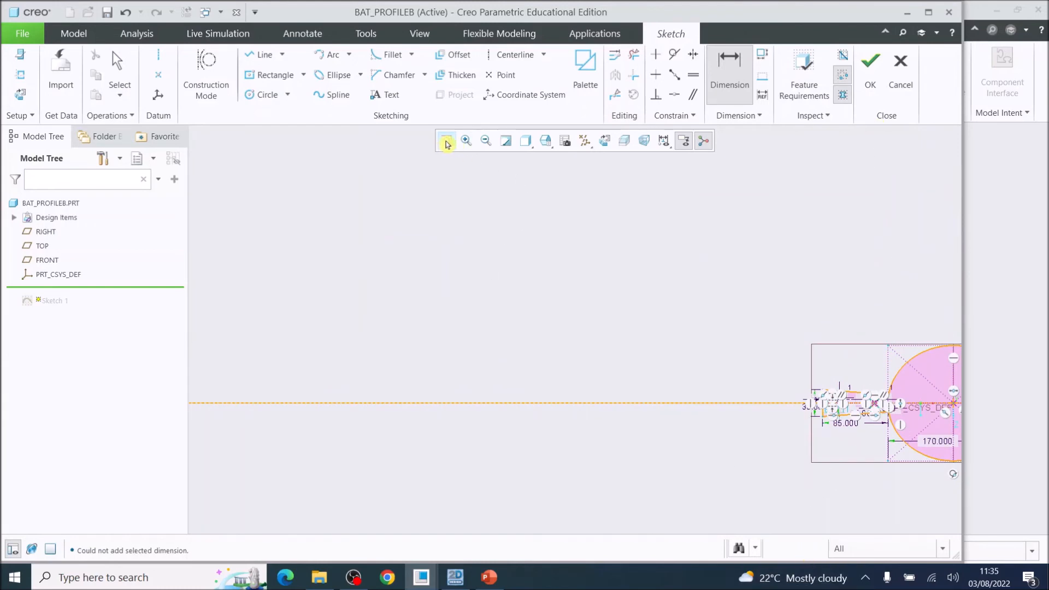
left_click(447, 140)
scroll(432, 290, "up", 3)
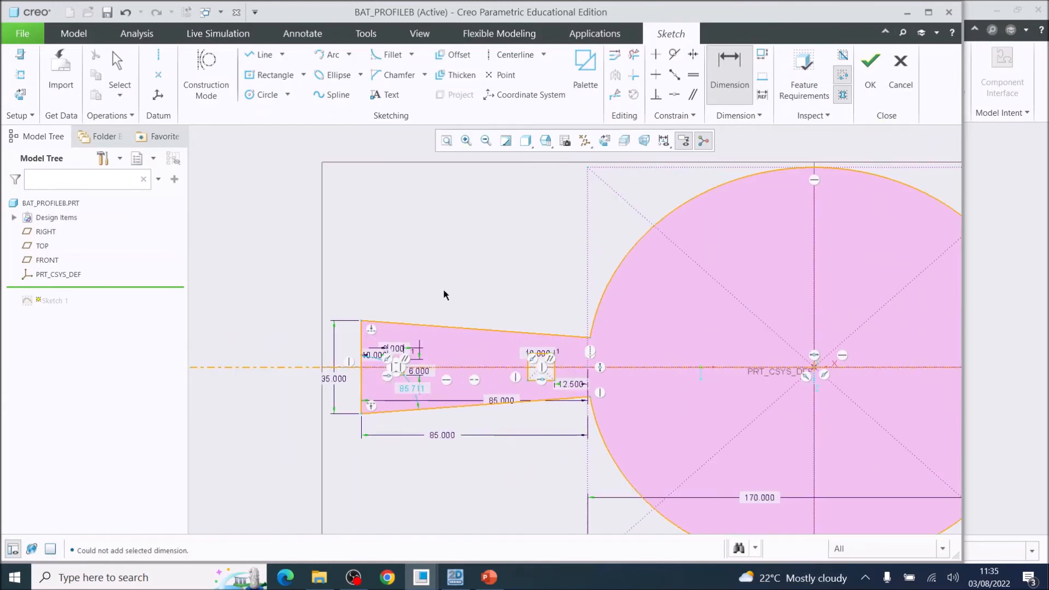
scroll(484, 312, "down", 1)
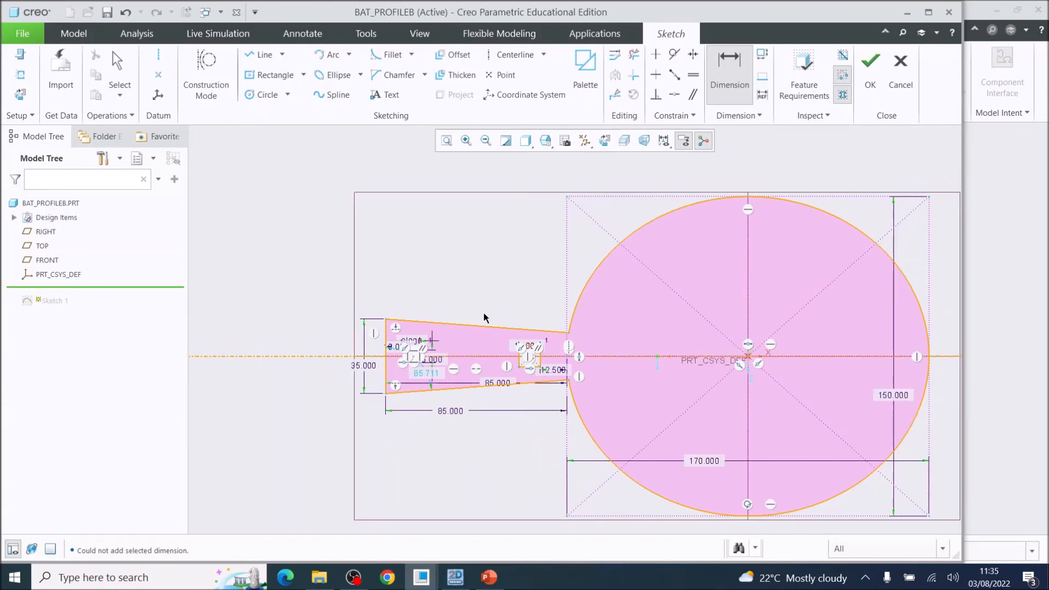
left_click(875, 84)
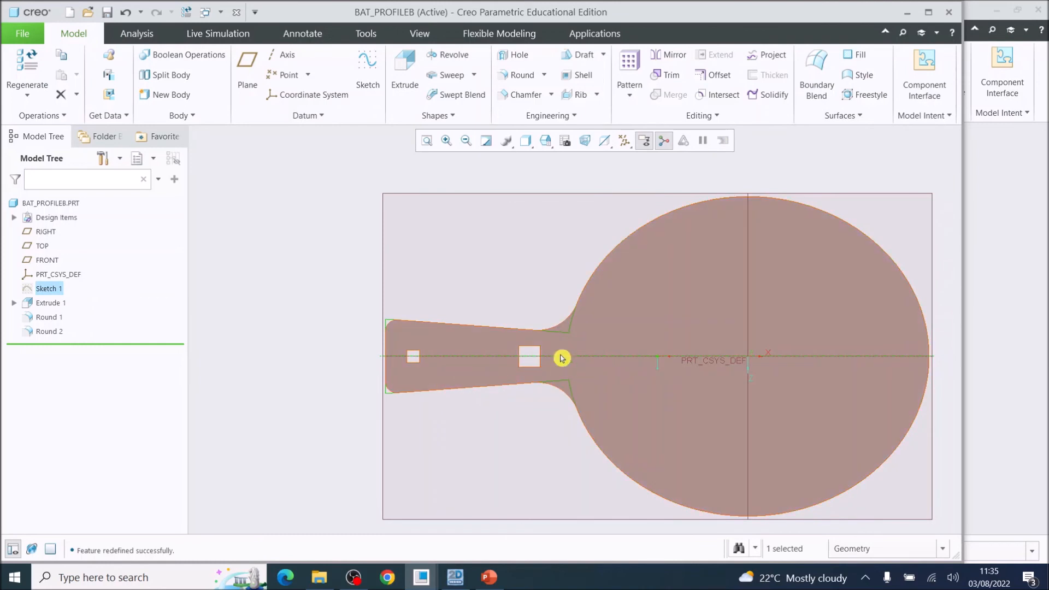
Step: Check the rebuilt bat in a tilted 3D view and save the BAT_PROFILEB part
middle_click_drag(651, 377, 658, 356)
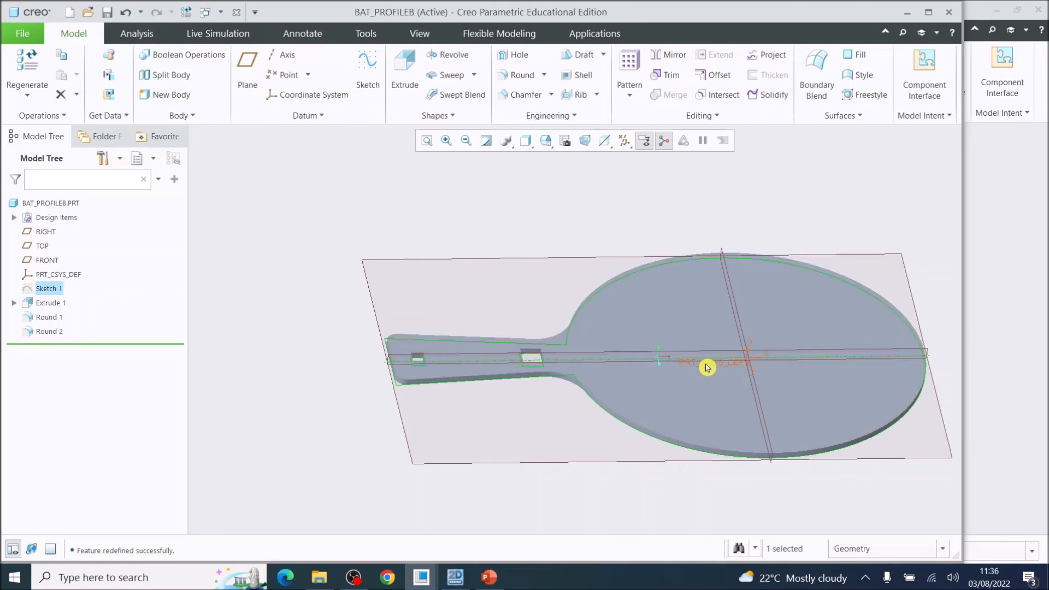
left_click(18, 36)
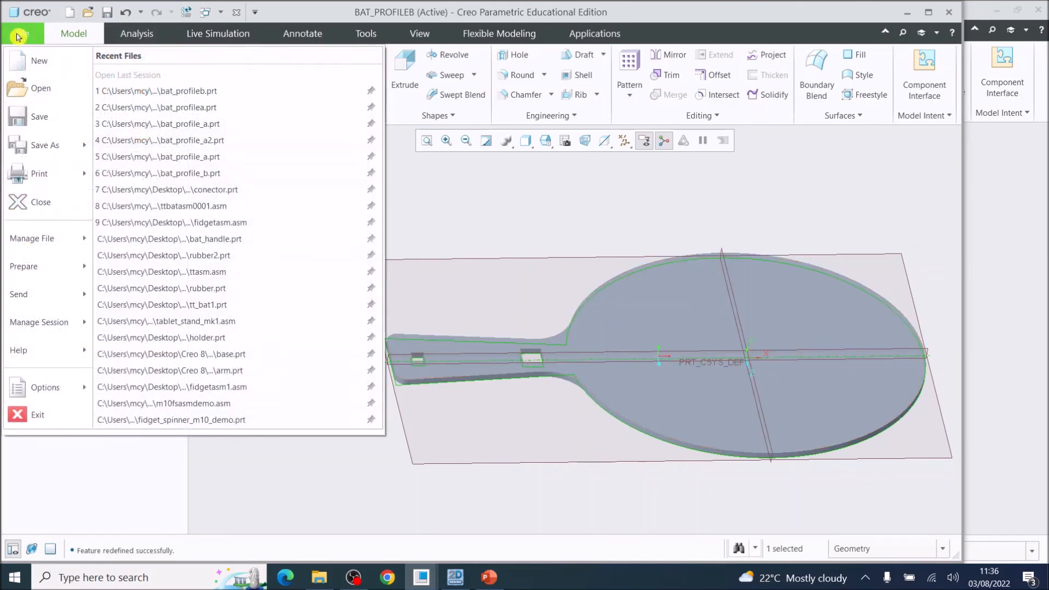
left_click(40, 117)
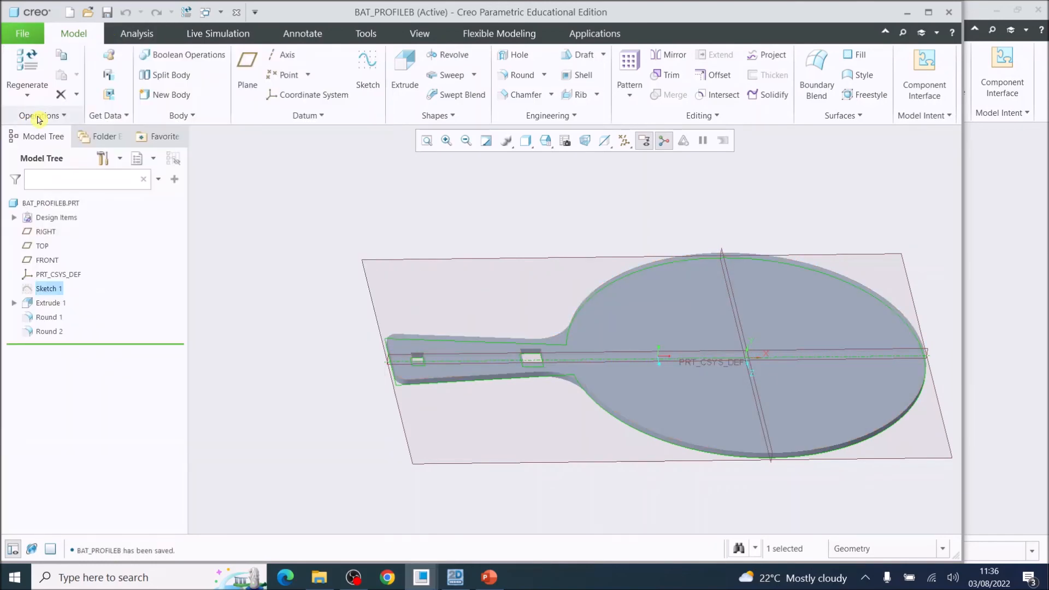